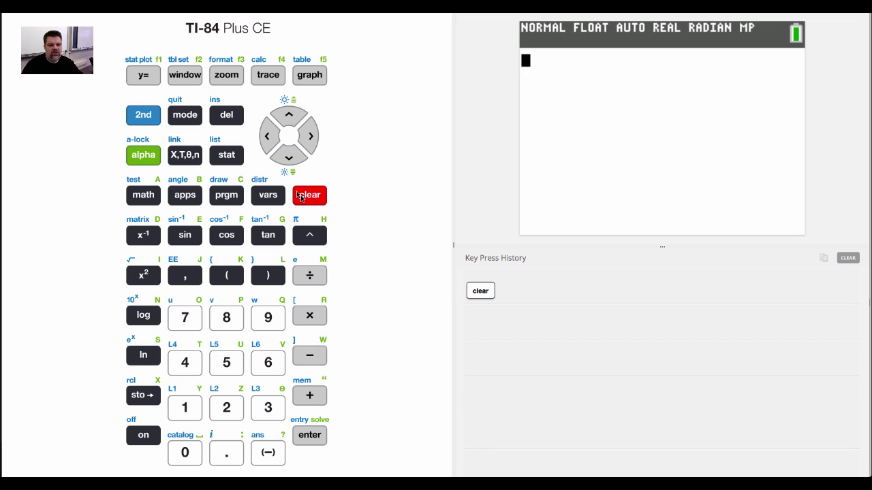
# Bring up the STAT menu's EDIT tab with Edit, SortA, SortD, ClrList and SetUpEditor.
pyautogui.click(220, 158)
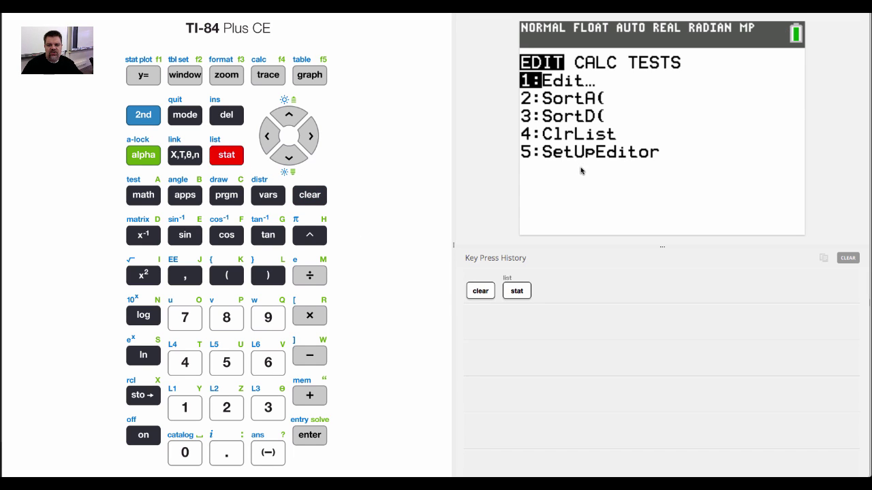
# Open the list editor and enter 1 and 2 as the first L1 values.
pyautogui.click(310, 436)
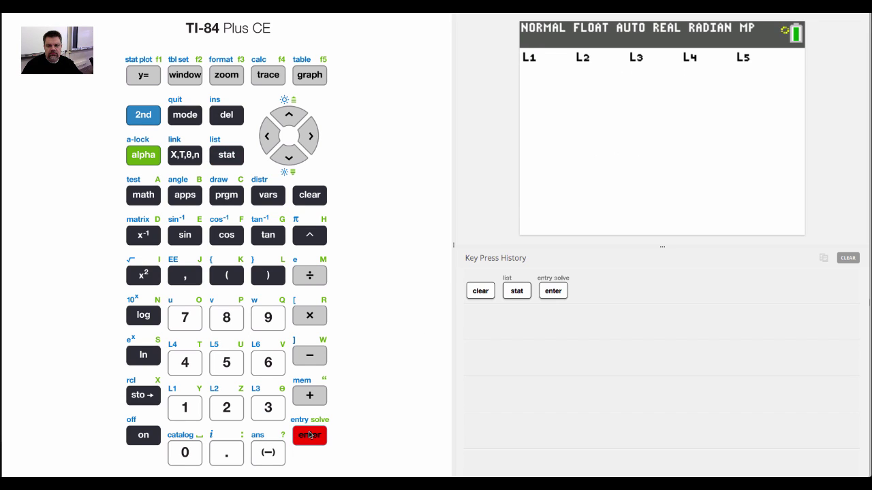
pyautogui.click(271, 136)
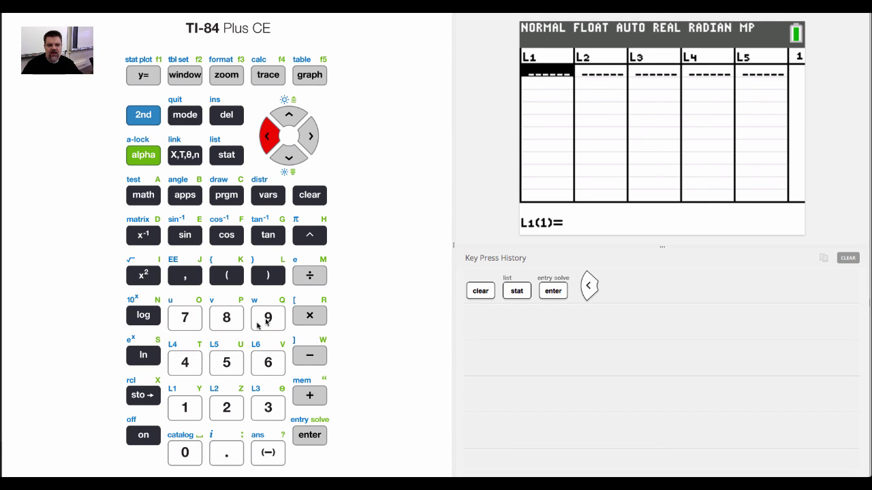
pyautogui.click(184, 408)
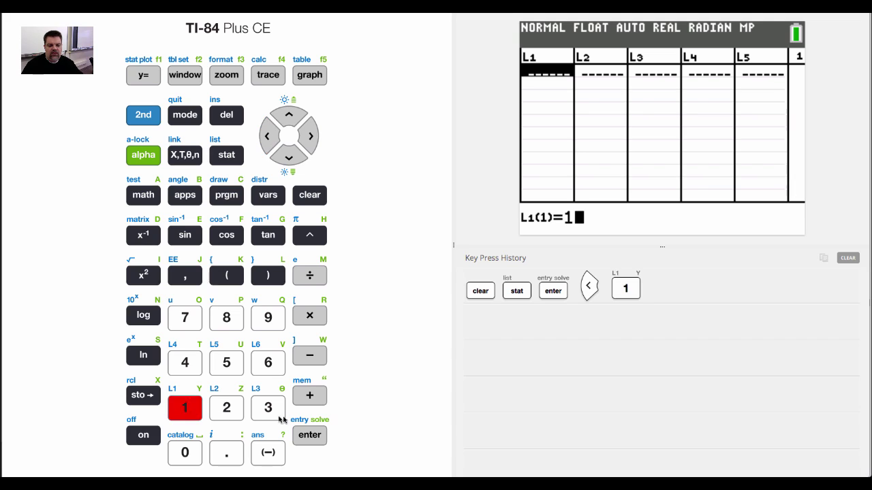
pyautogui.click(310, 436)
pyautogui.click(235, 412)
pyautogui.click(303, 435)
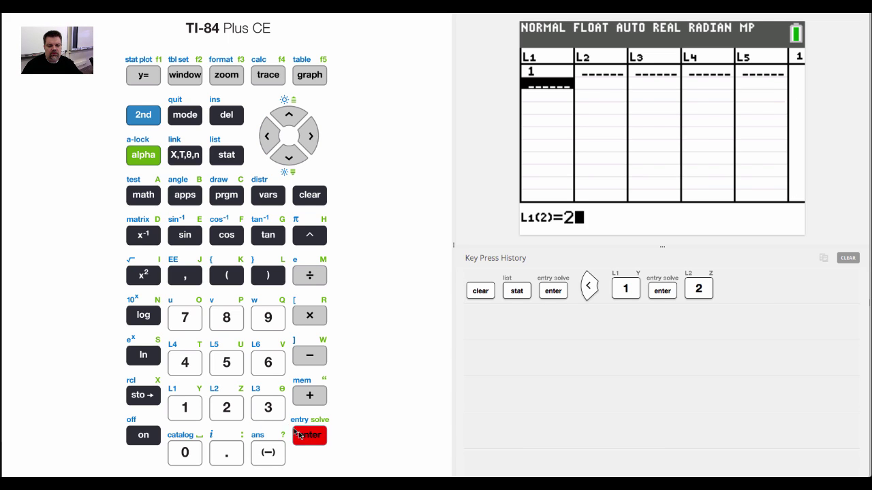
# Enter 3, 4 and 5 as the remaining L1 values, ending at the top of L2.
pyautogui.press('3')
pyautogui.press('Return')
pyautogui.click(186, 355)
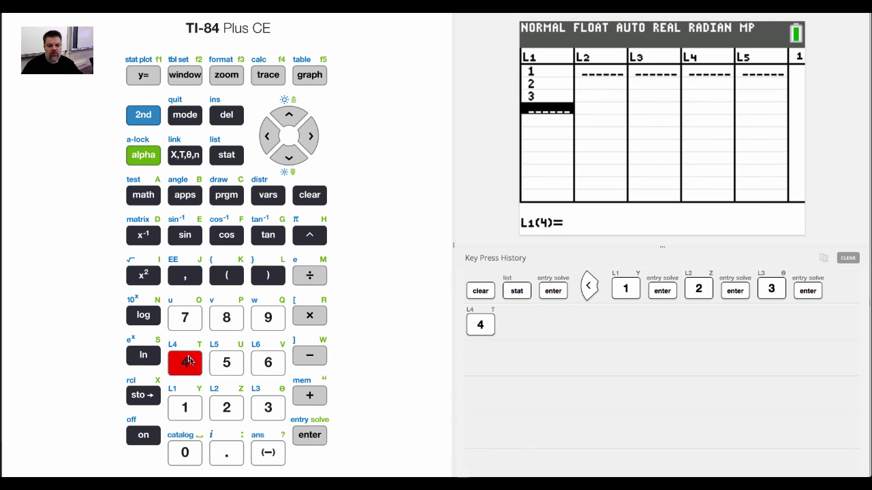
pyautogui.click(309, 434)
pyautogui.click(228, 367)
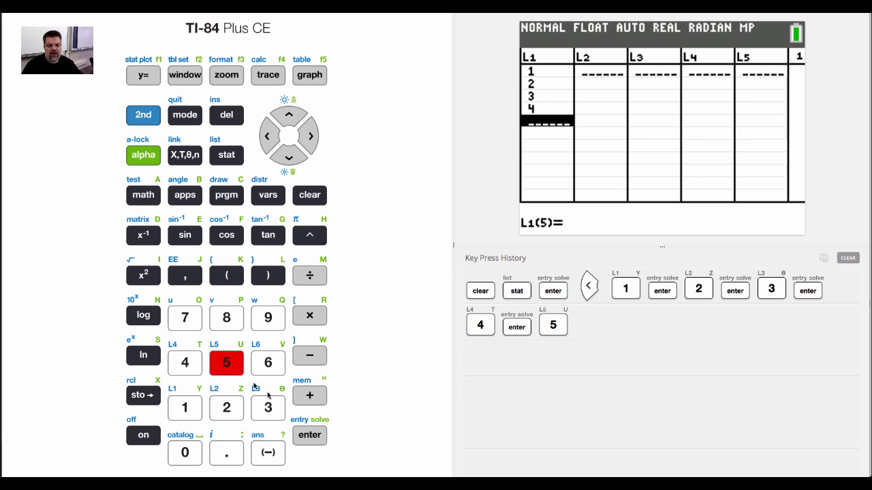
pyautogui.click(311, 436)
pyautogui.click(309, 139)
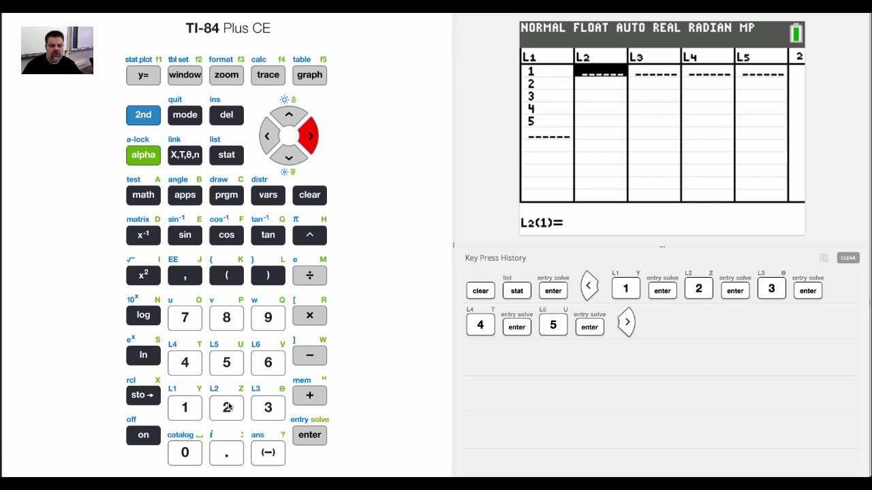
# Return to the top of L2 and enter 1 and 4 as its first values.
pyautogui.click(271, 139)
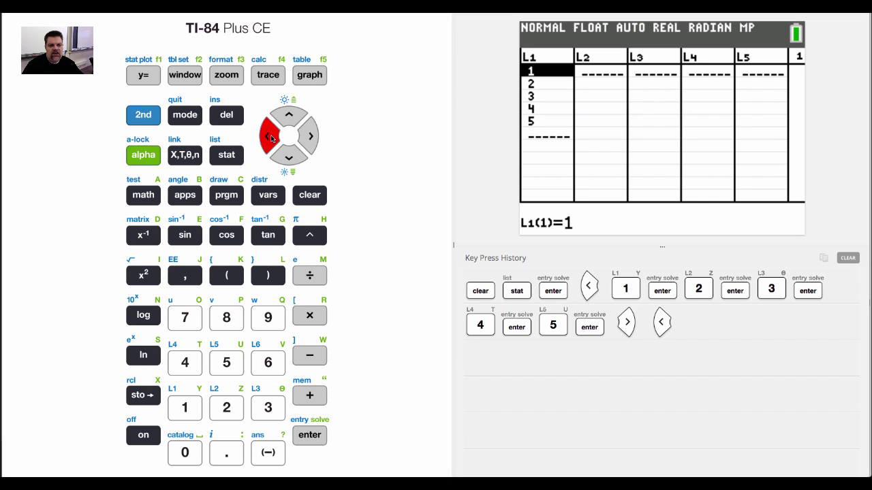
pyautogui.click(312, 143)
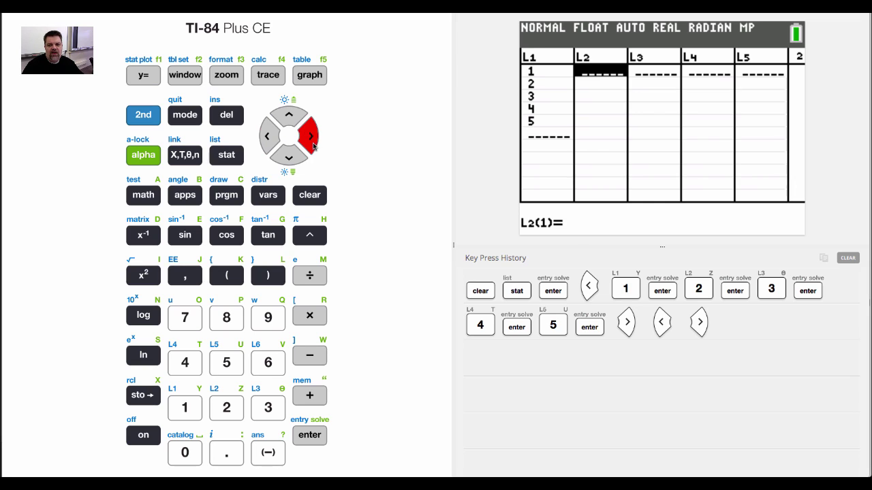
pyautogui.click(185, 409)
pyautogui.press('Down')
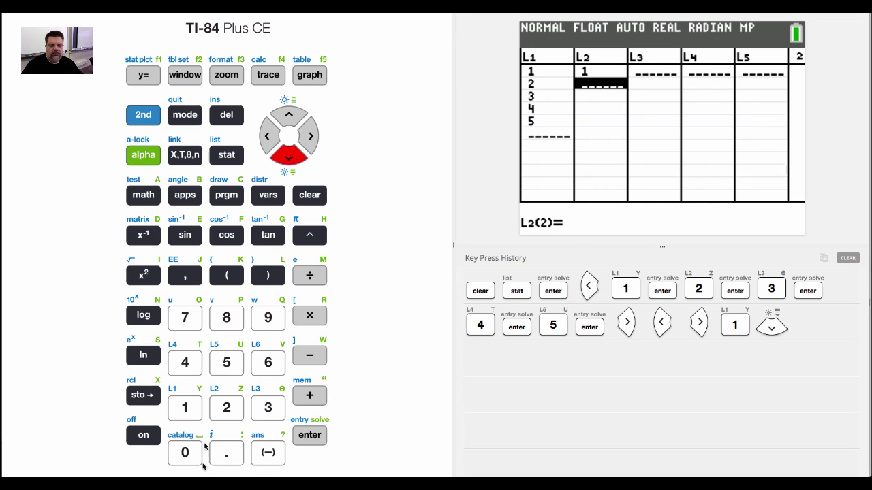
pyautogui.click(184, 361)
pyautogui.click(284, 160)
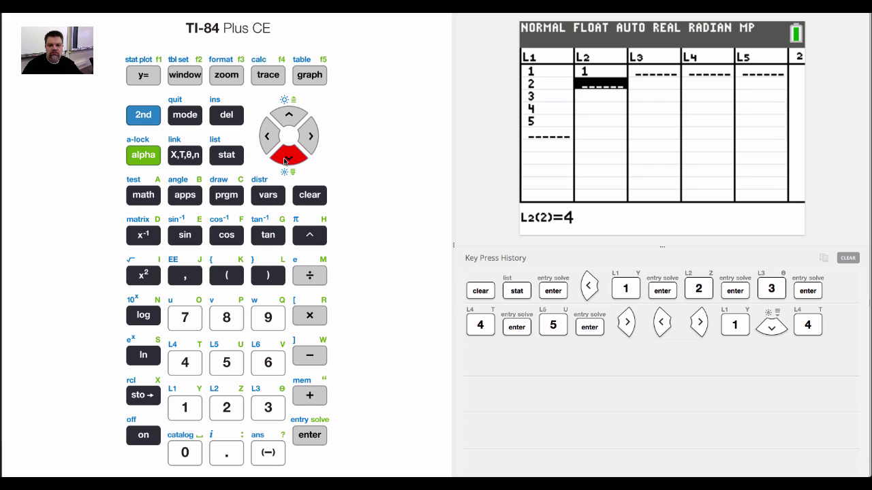
# Enter 9, 16 and 25 as the remaining L2 values.
pyautogui.click(269, 318)
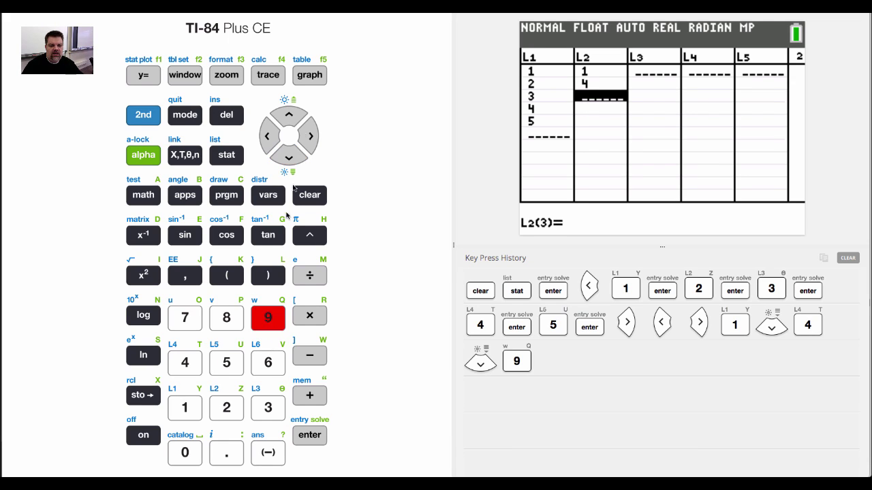
pyautogui.click(293, 166)
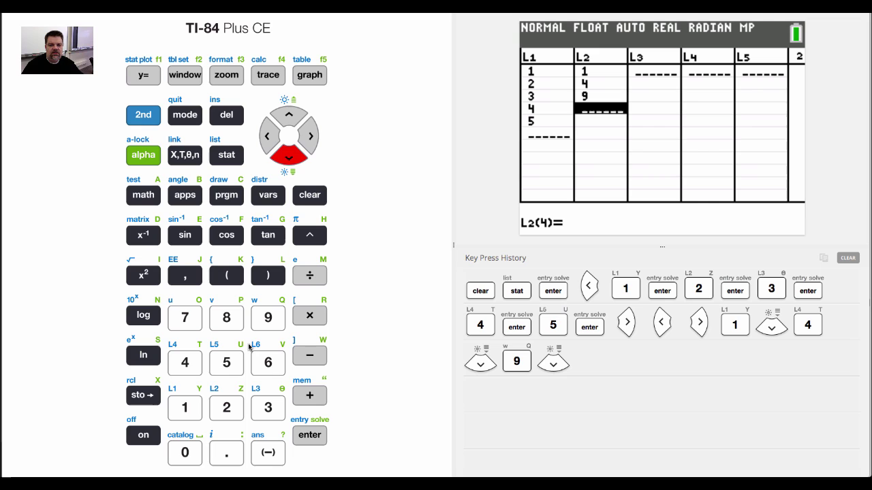
pyautogui.click(190, 408)
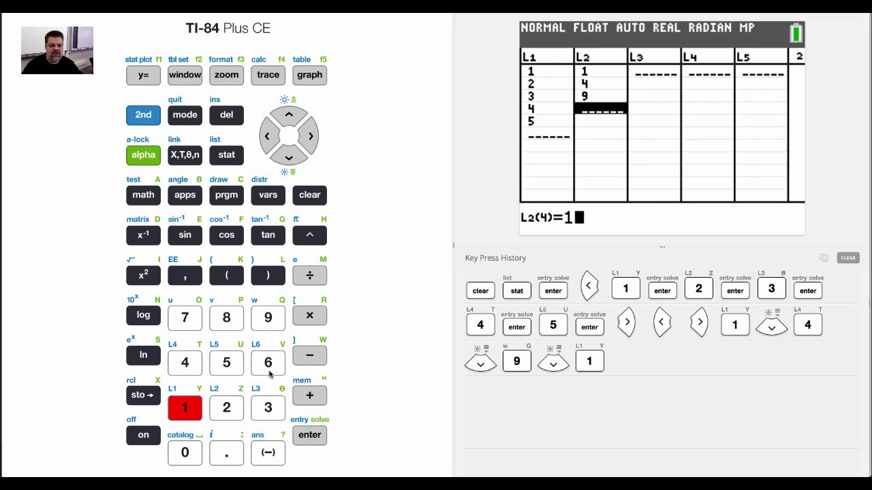
pyautogui.click(268, 361)
pyautogui.click(289, 160)
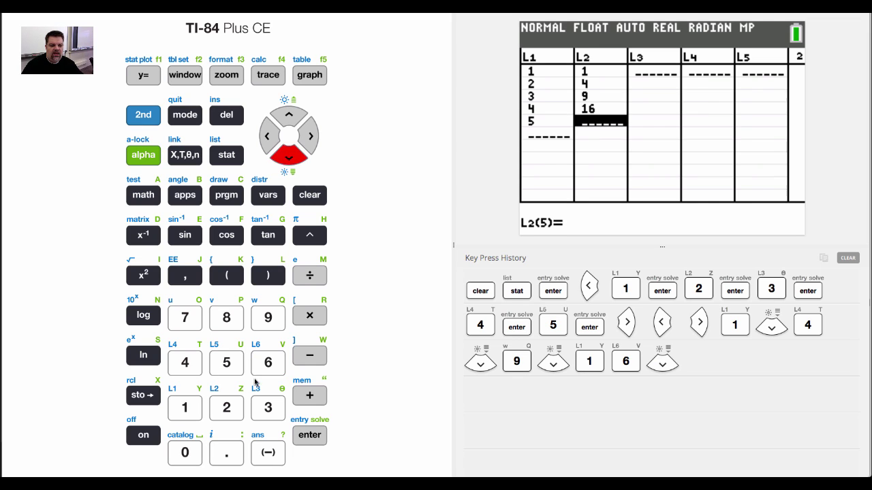
pyautogui.click(231, 407)
pyautogui.click(226, 363)
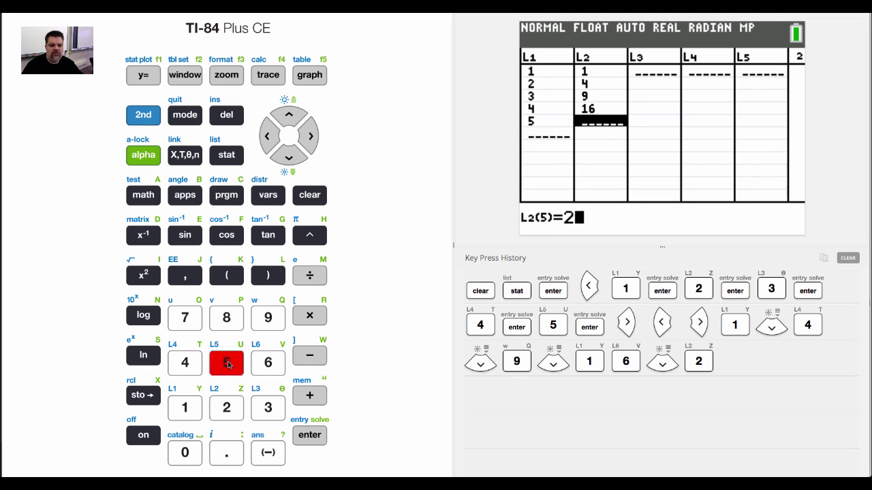
pyautogui.click(316, 441)
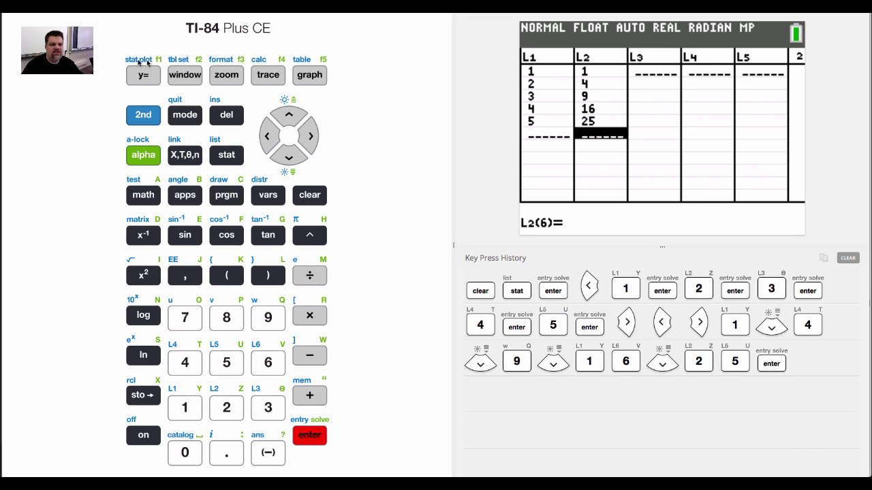
# Open the STAT PLOTS menu with 2nd and Y=, showing Plot1–Plot3 all Off.
pyautogui.click(143, 116)
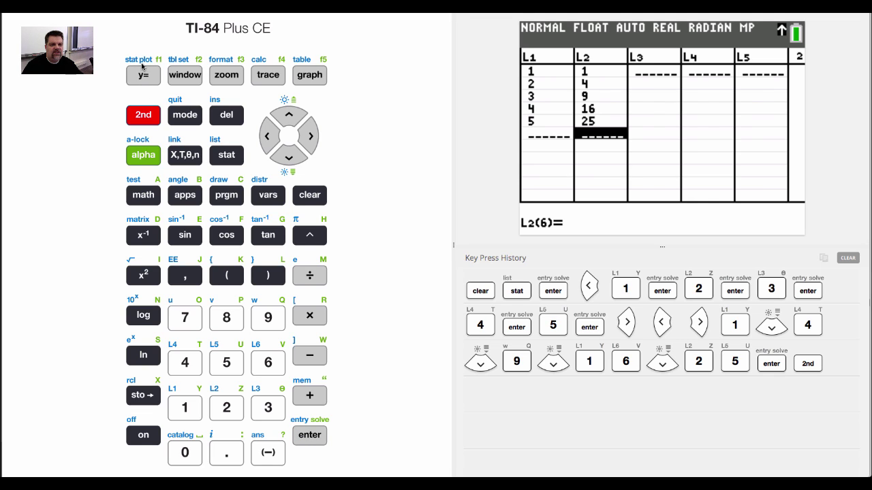
pyautogui.click(146, 82)
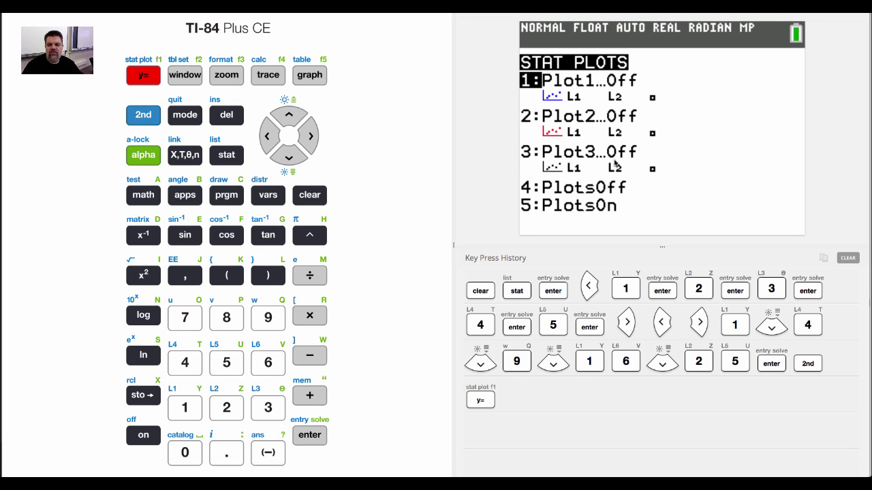
# Open Plot1's settings, turn it On, and cycle through the plot types.
pyautogui.click(309, 444)
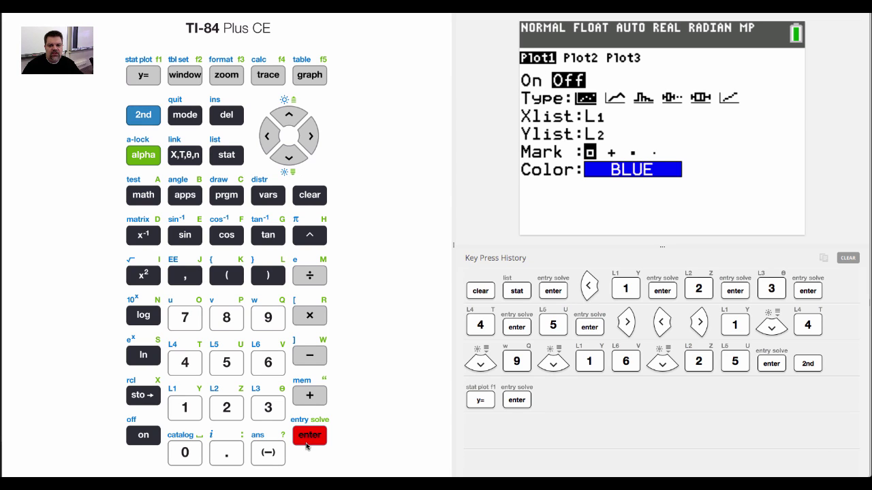
pyautogui.click(308, 436)
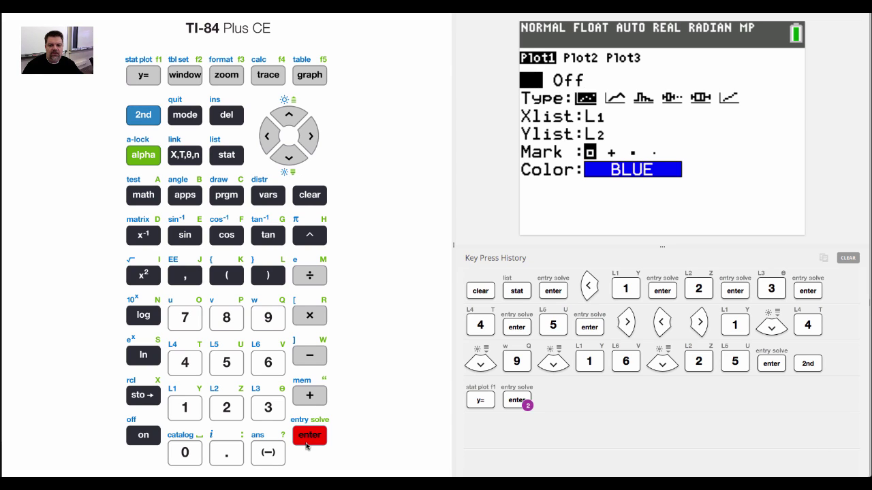
pyautogui.click(298, 157)
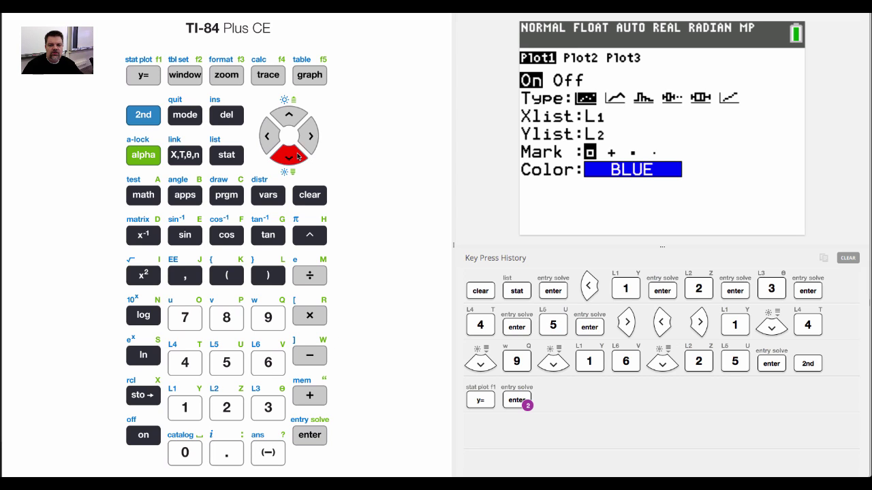
pyautogui.click(312, 138)
pyautogui.click(314, 138)
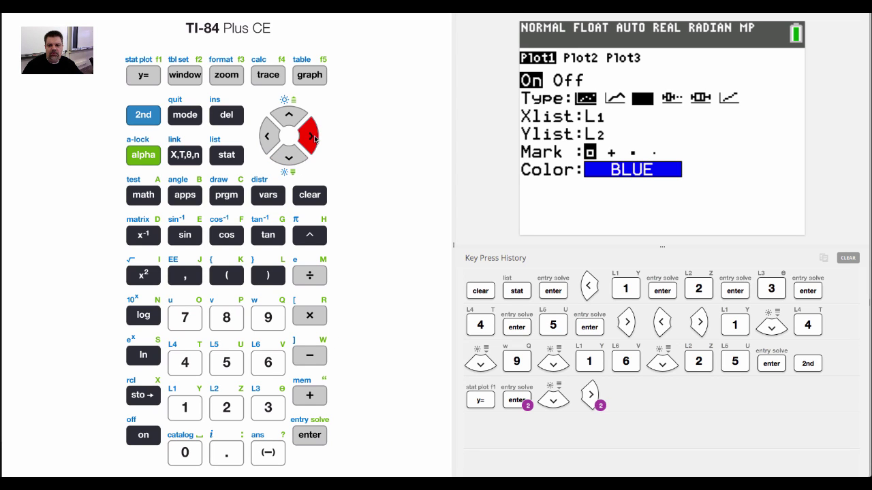
pyautogui.click(313, 138)
pyautogui.click(313, 138)
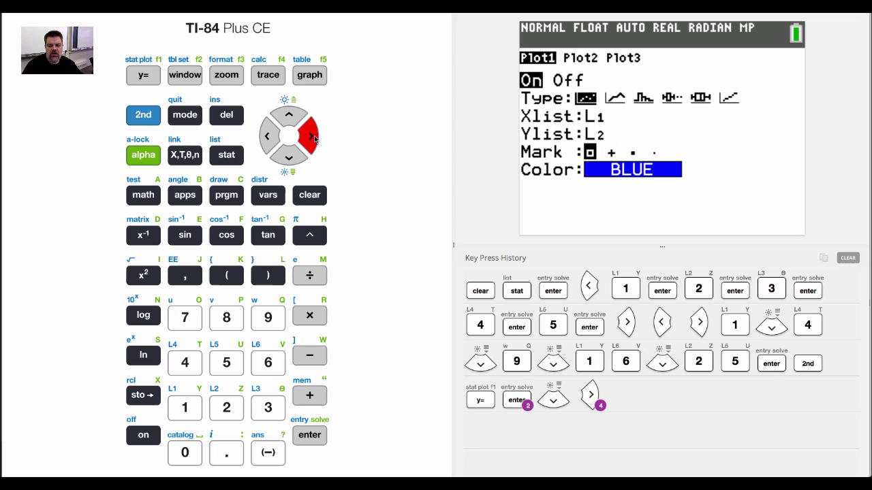
pyautogui.click(313, 138)
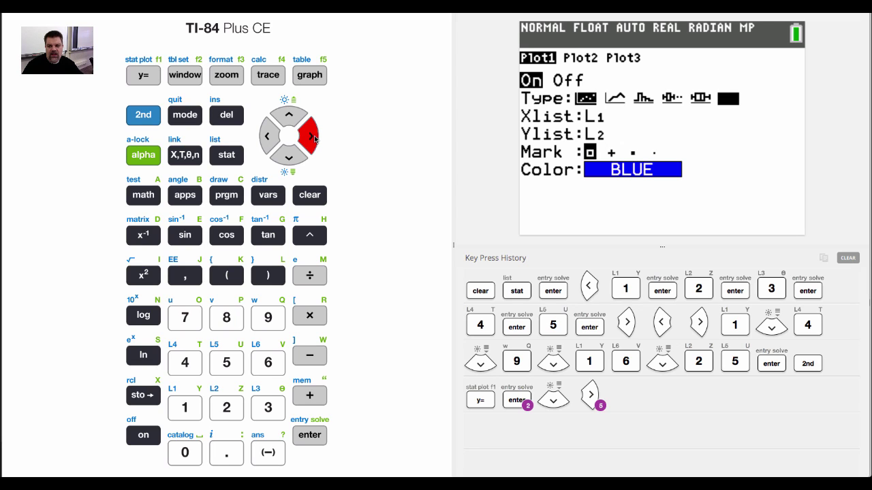
# Step back to the scatter plot type and move down to Xlist.
pyautogui.click(266, 142)
pyautogui.click(266, 142)
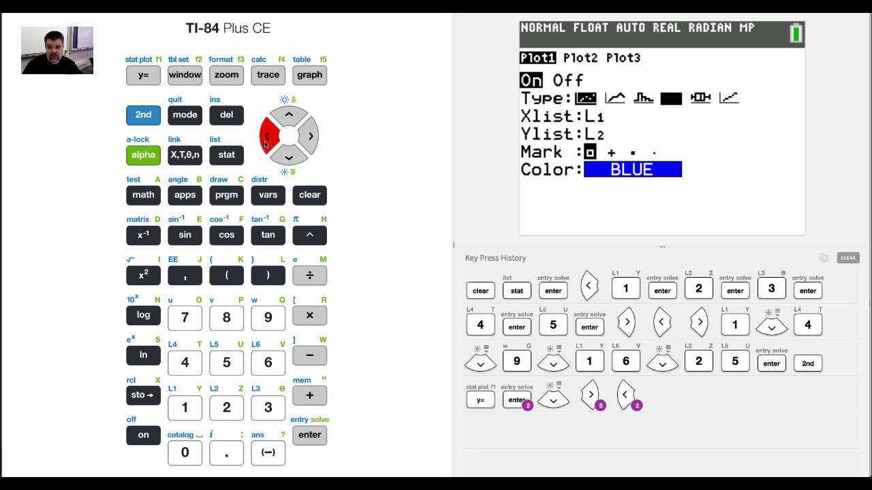
pyautogui.click(265, 144)
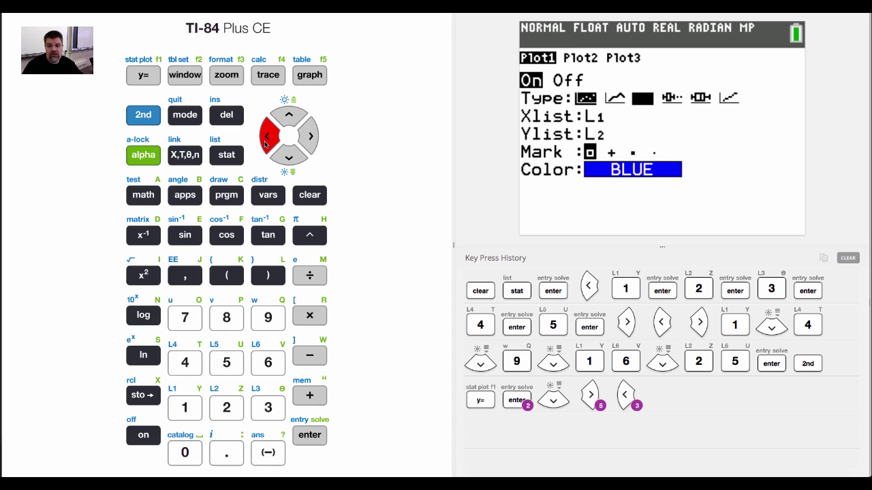
pyautogui.click(265, 144)
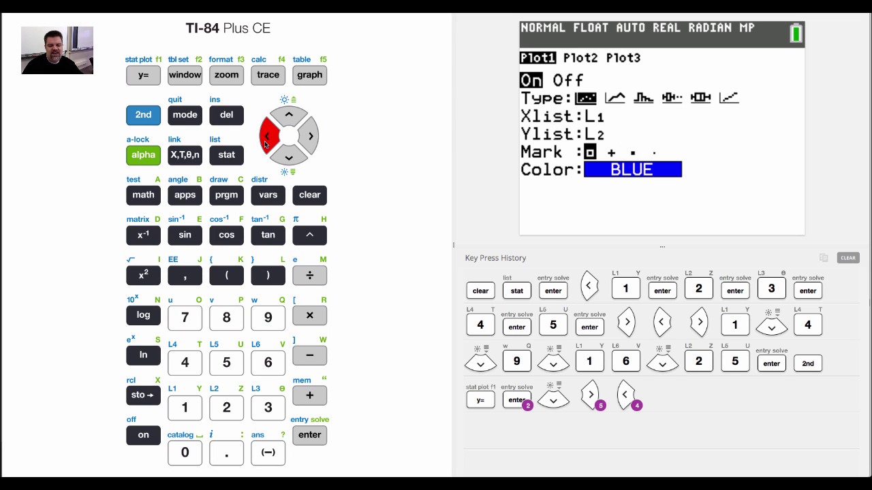
pyautogui.click(265, 143)
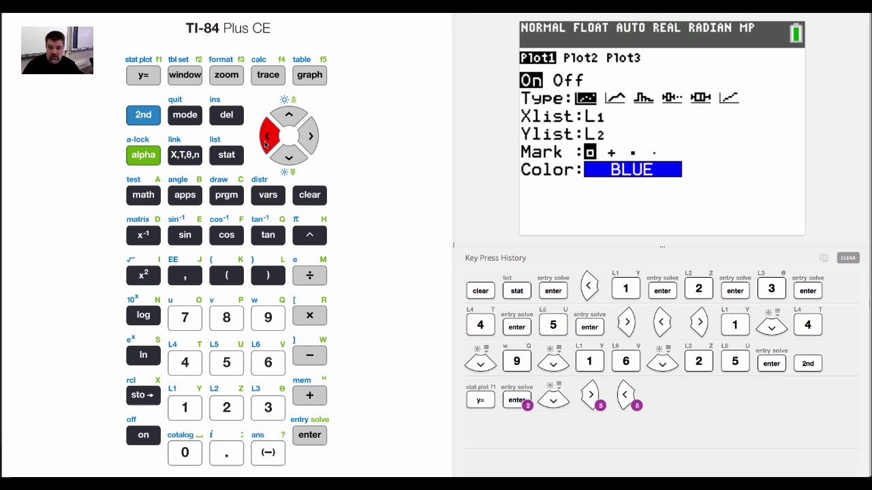
pyautogui.click(287, 158)
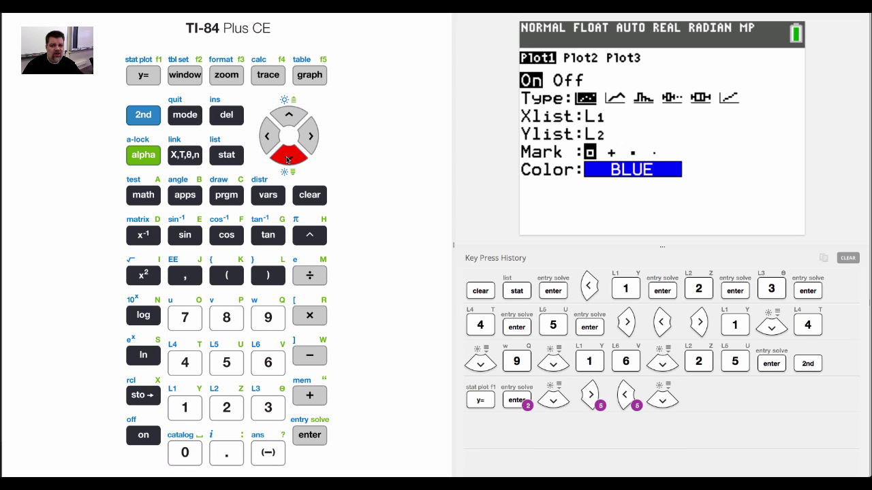
pyautogui.click(143, 120)
pyautogui.click(252, 414)
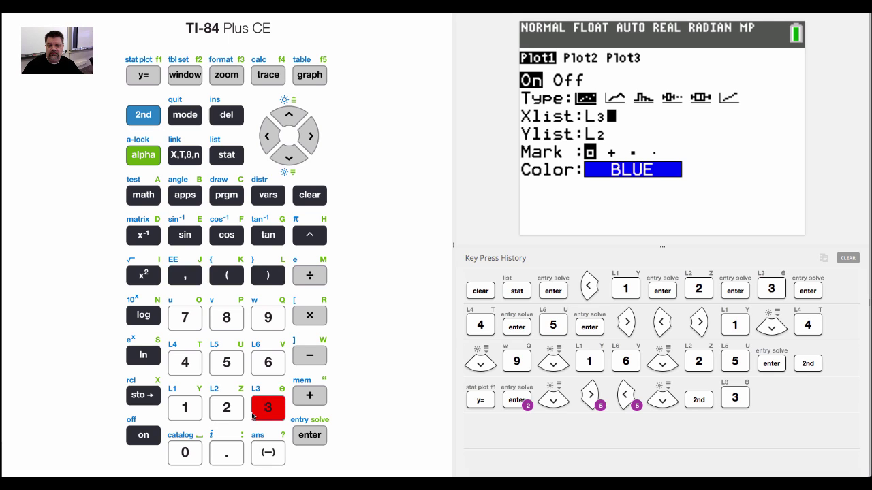
pyautogui.click(267, 136)
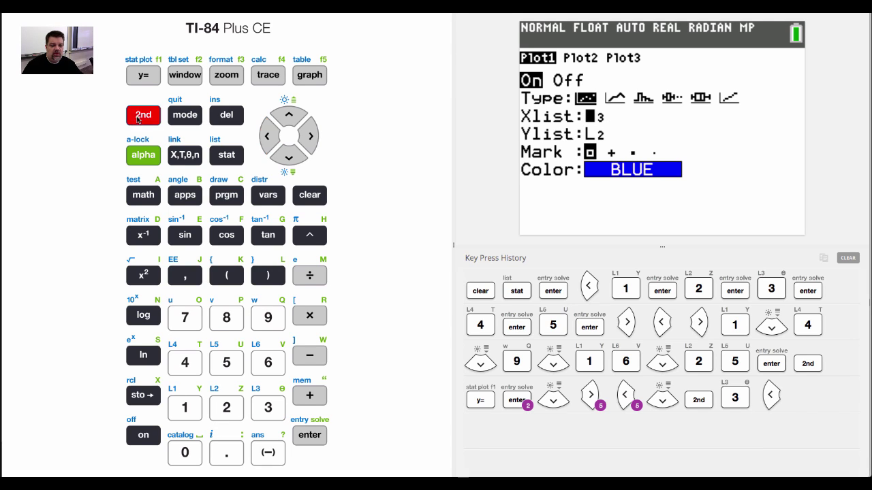
pyautogui.click(138, 120)
pyautogui.click(184, 407)
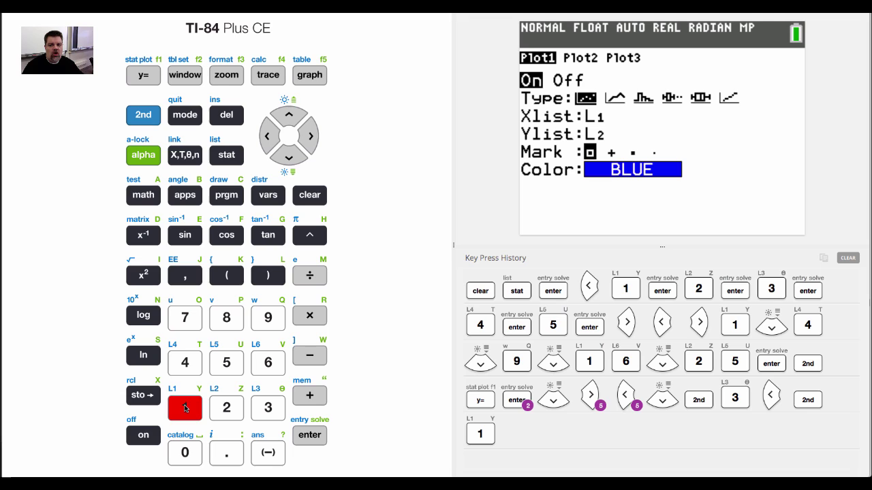
pyautogui.click(290, 158)
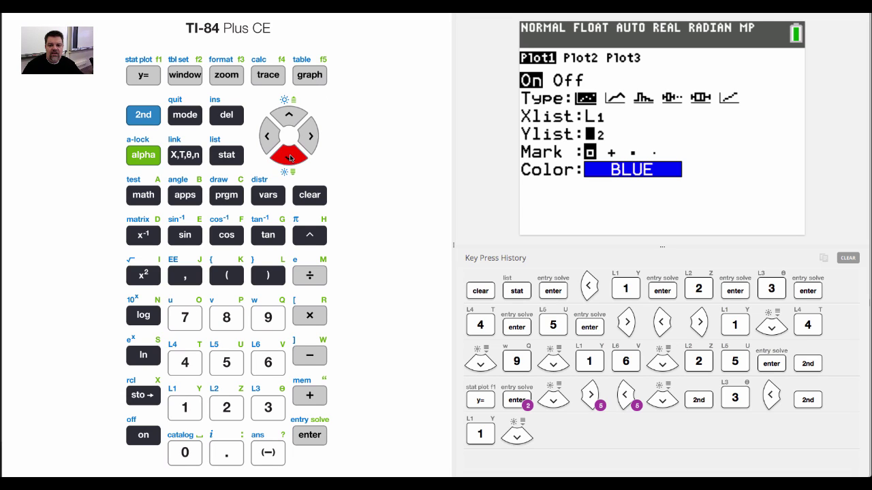
pyautogui.click(290, 158)
pyautogui.press('Right')
pyautogui.press('Right')
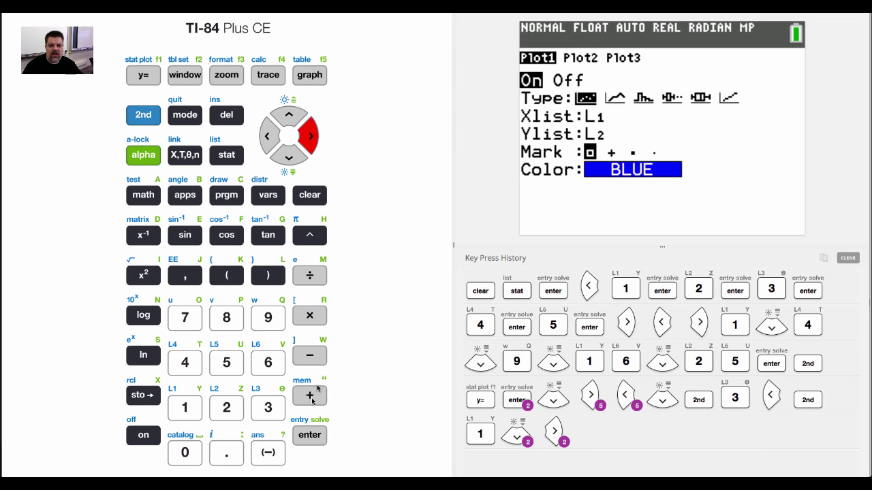
pyautogui.click(267, 137)
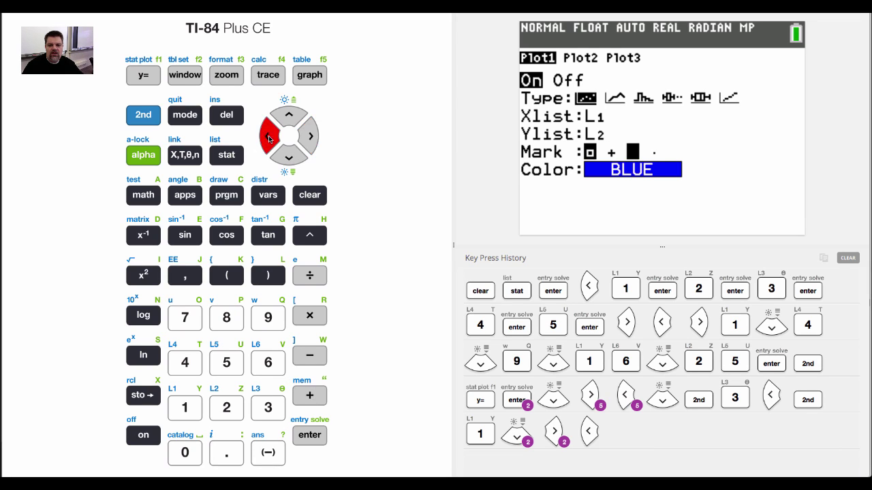
# Confirm the + mark and cycle Plot1's colour past MAGENTA, GREEN and ORANGE to BROWN.
pyautogui.click(308, 434)
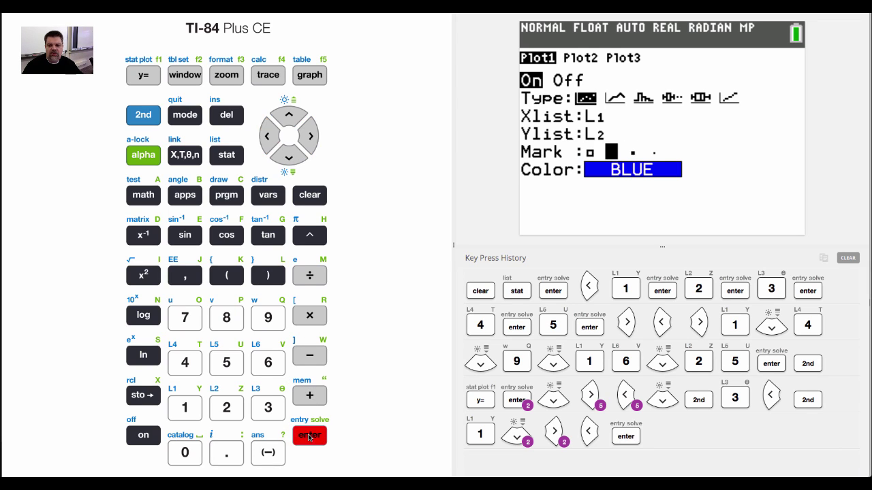
pyautogui.click(286, 152)
pyautogui.click(312, 136)
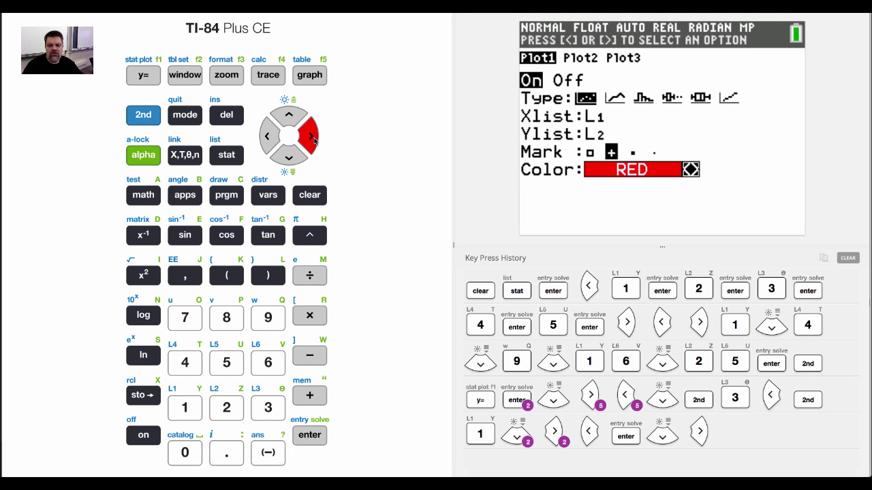
pyautogui.click(313, 138)
pyautogui.click(314, 139)
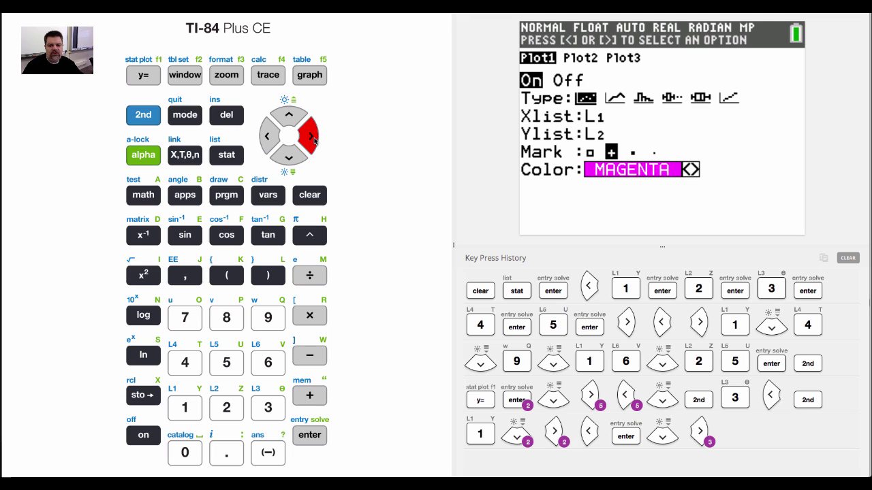
pyautogui.click(314, 138)
pyautogui.click(313, 139)
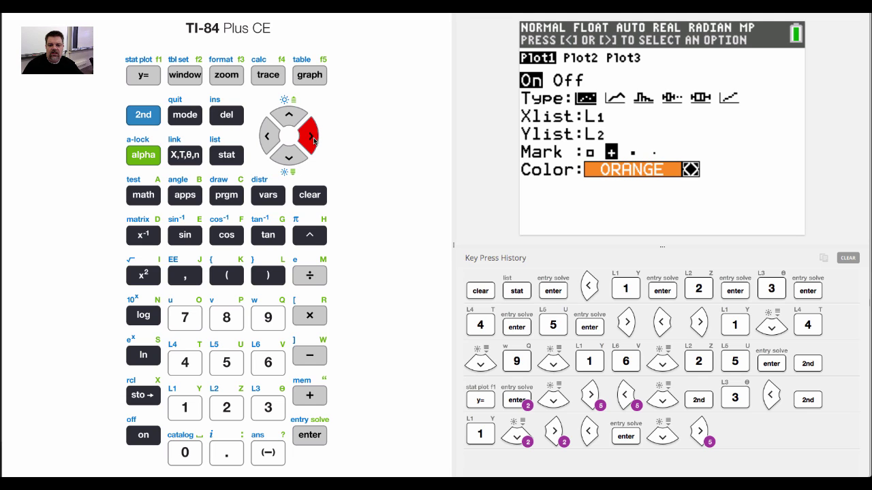
pyautogui.click(313, 138)
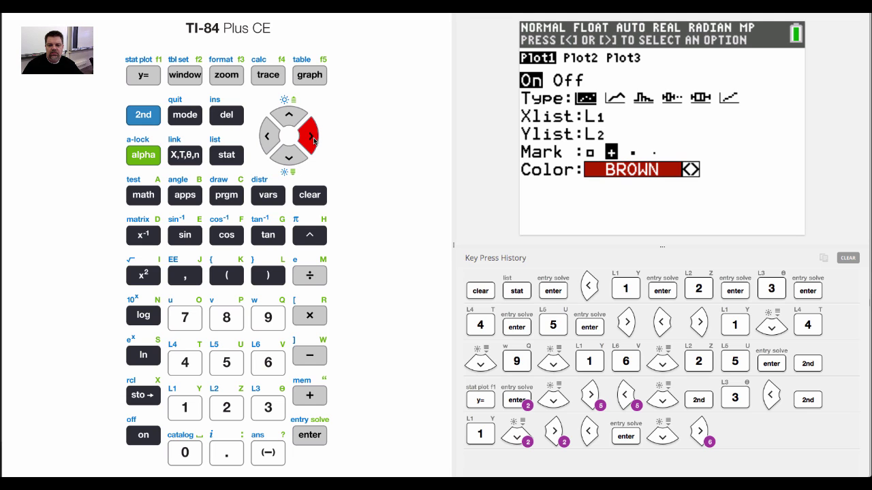
pyautogui.click(311, 436)
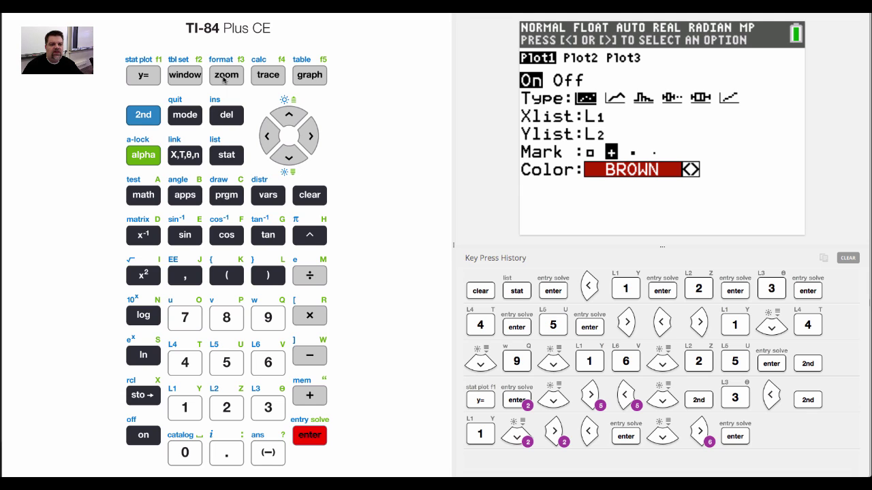
# Open the ZOOM menu and move down to 9:ZoomStat.
pyautogui.click(224, 79)
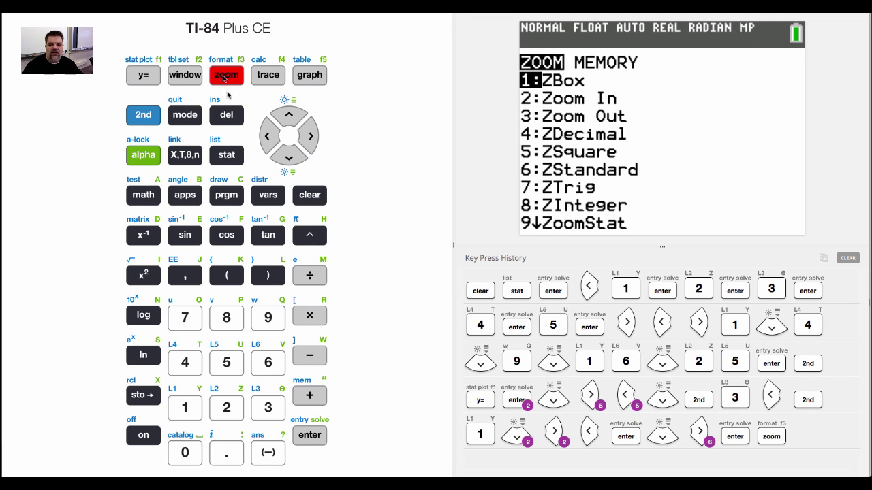
pyautogui.click(287, 158)
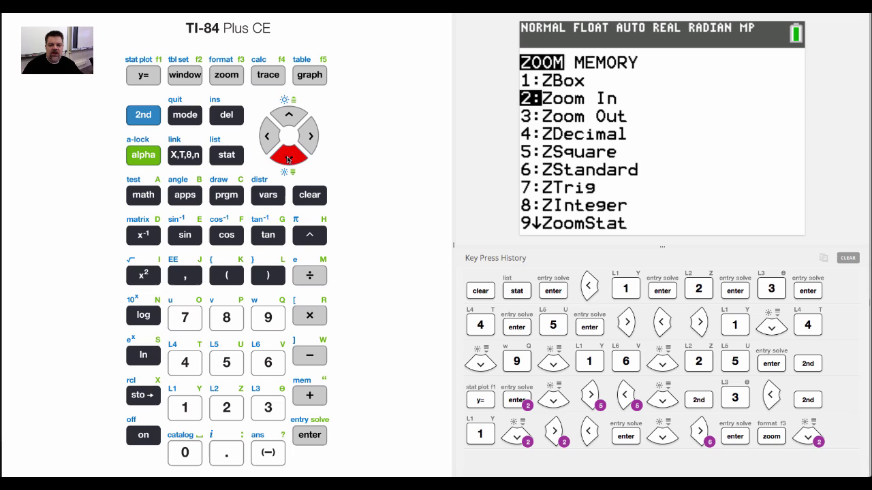
pyautogui.click(287, 158)
pyautogui.click(287, 158)
pyautogui.click(287, 158)
pyautogui.click(290, 159)
pyautogui.click(292, 159)
pyautogui.click(294, 159)
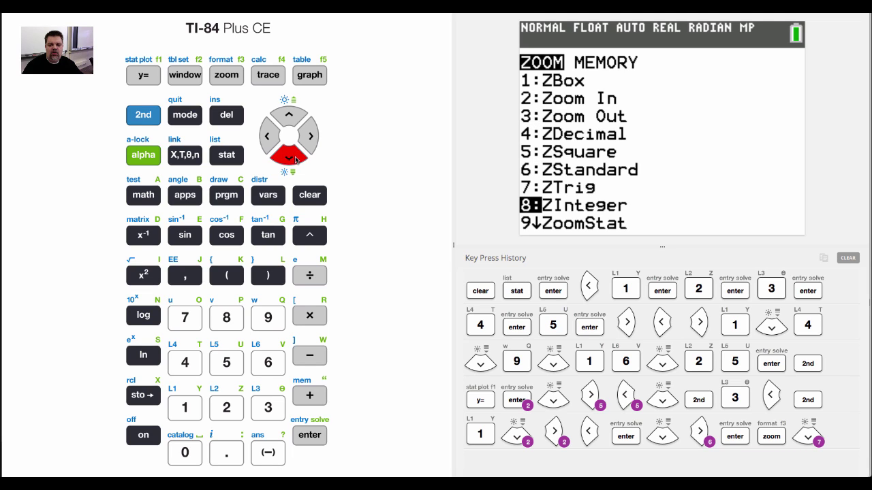
pyautogui.click(295, 159)
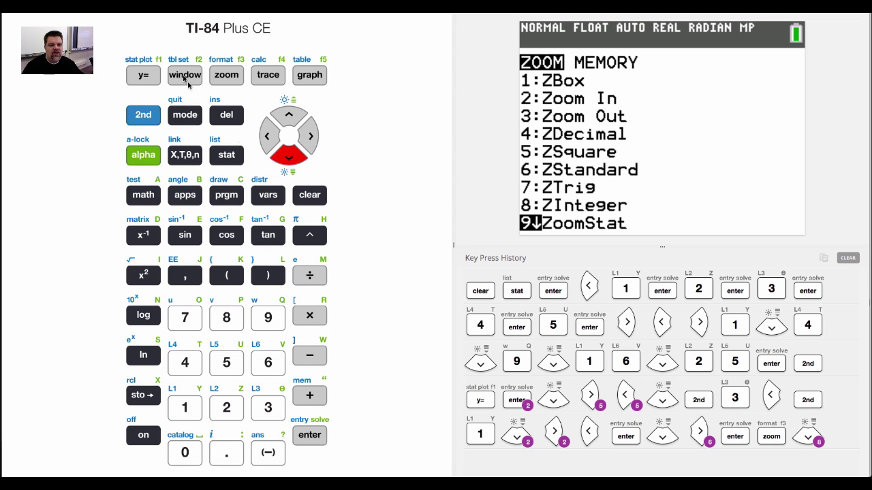
# Clear the Y1 (X+3) and Y2 (-2X+1) equations, then reopen the ZOOM menu.
pyautogui.click(141, 80)
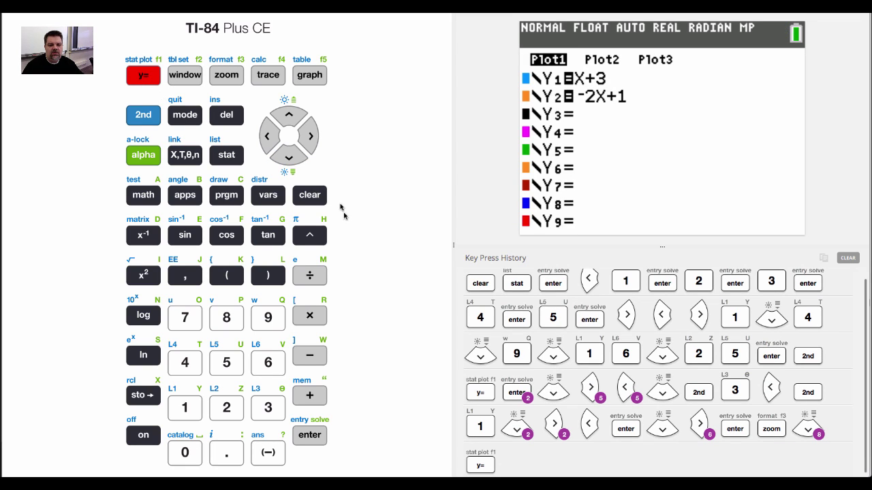
pyautogui.click(316, 198)
pyautogui.click(288, 158)
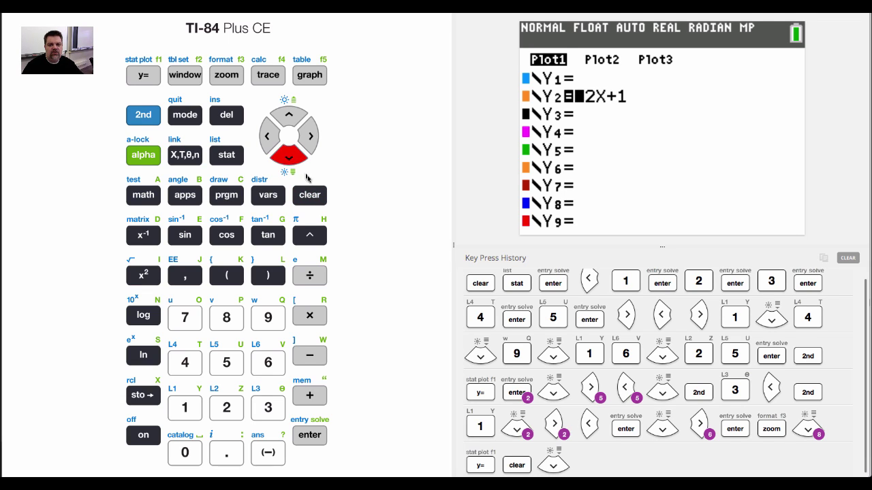
pyautogui.click(313, 199)
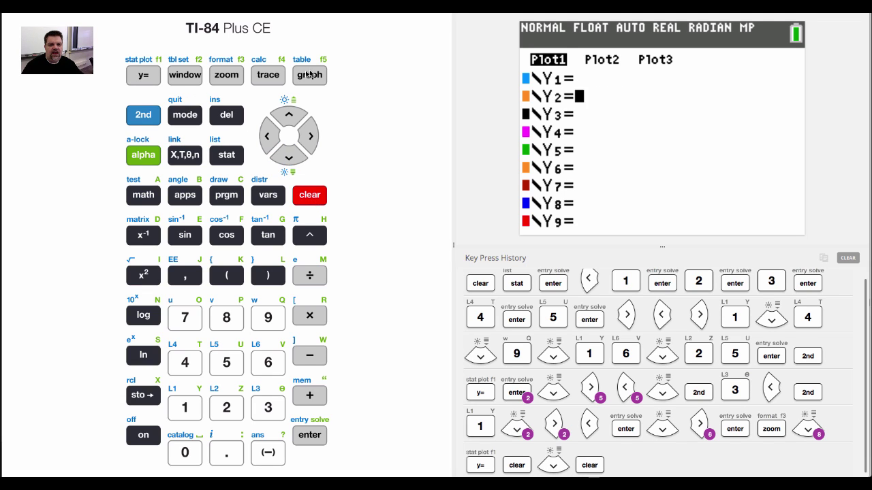
pyautogui.click(232, 77)
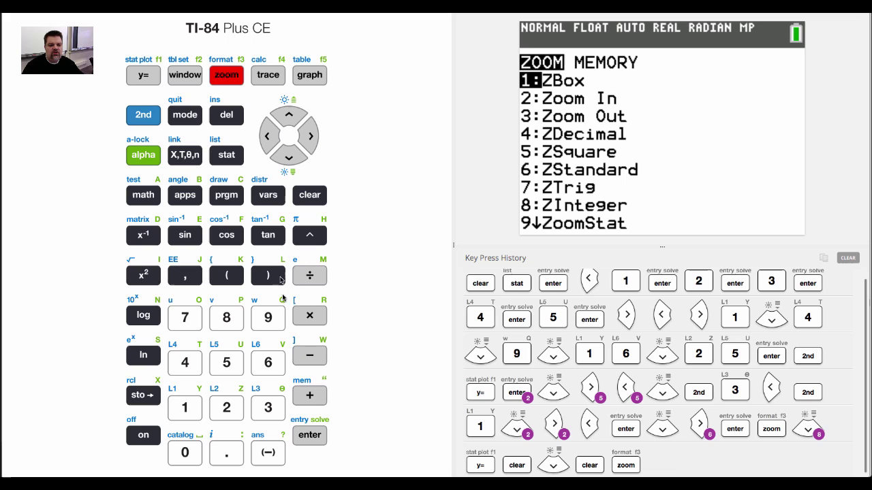
# Run 9:ZoomStat to graph the five brown-cross L1-versus-L2 points beside the lists.
pyautogui.click(270, 318)
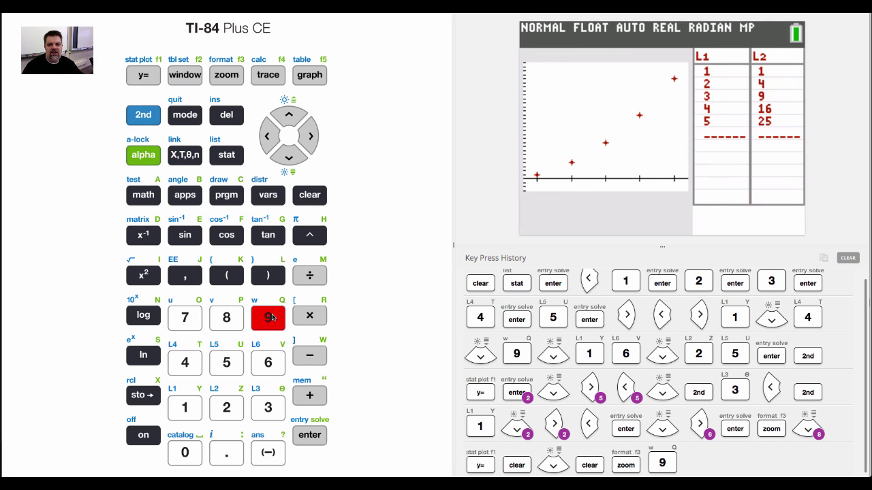